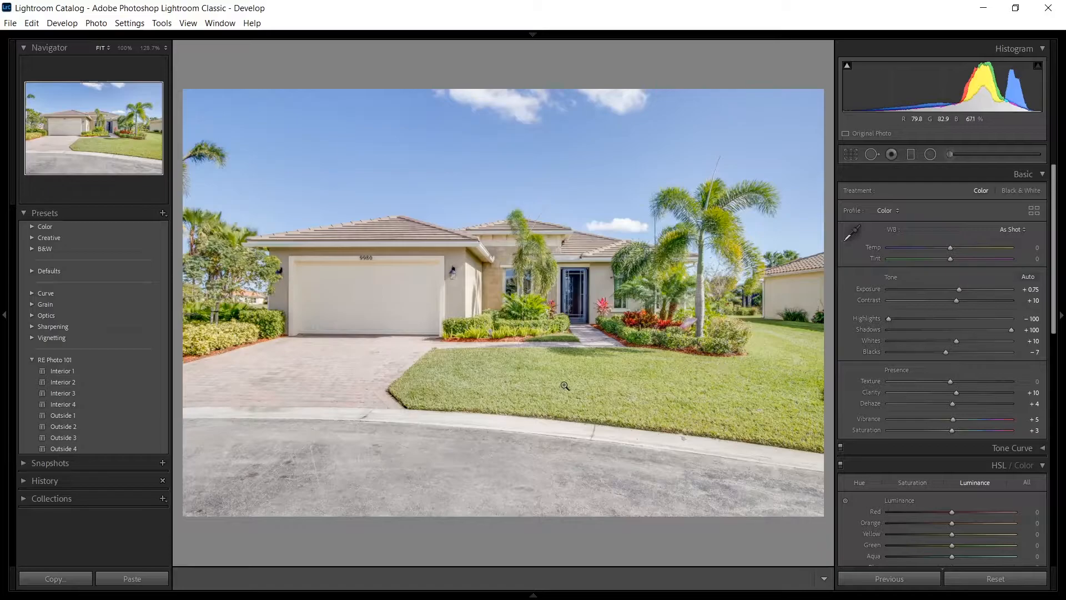
Step: Apply the Outside 2 preset and crop the street away from the photo's lower edge
left_click(106, 423)
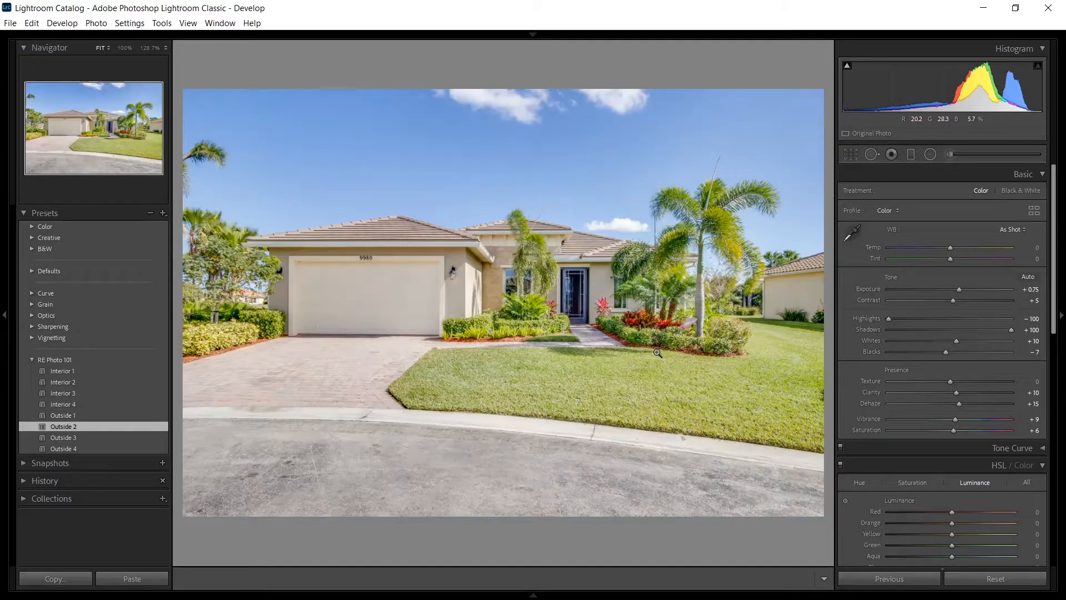
key("r")
left_click_drag(503, 518, 507, 464)
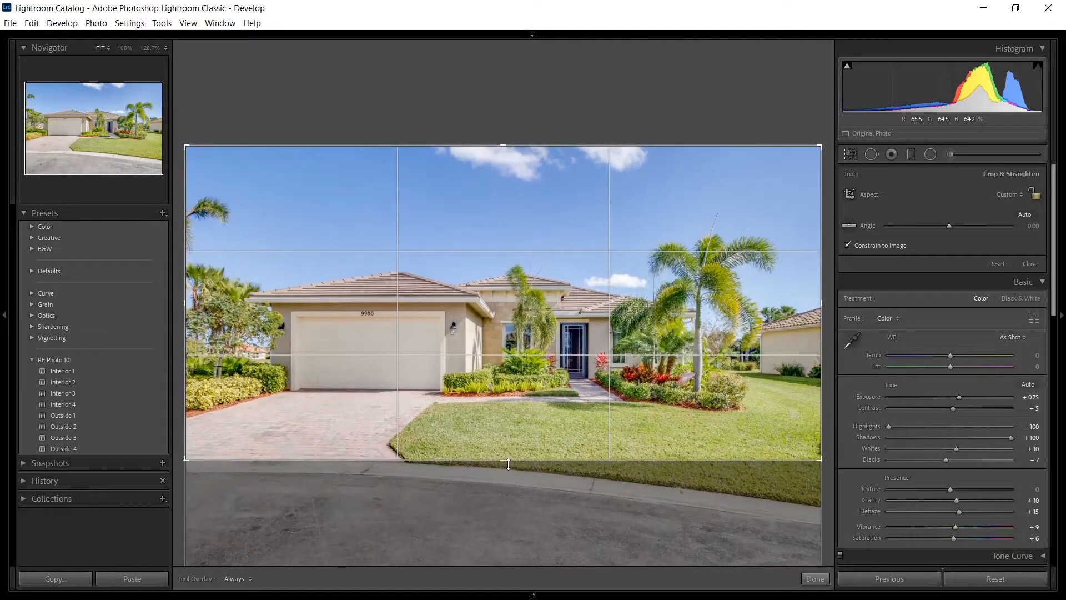
key("r")
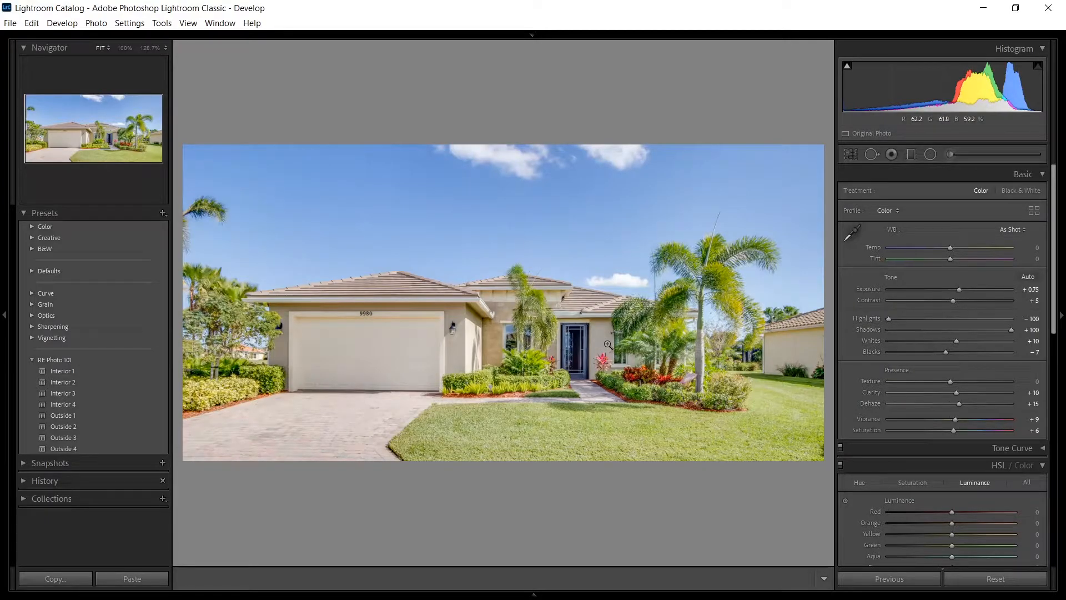
Step: Narrow the crop symmetrically, trimming an equal strip from both sides of the photo
key("r")
key("alt")
left_click_drag(823, 305, 792, 315)
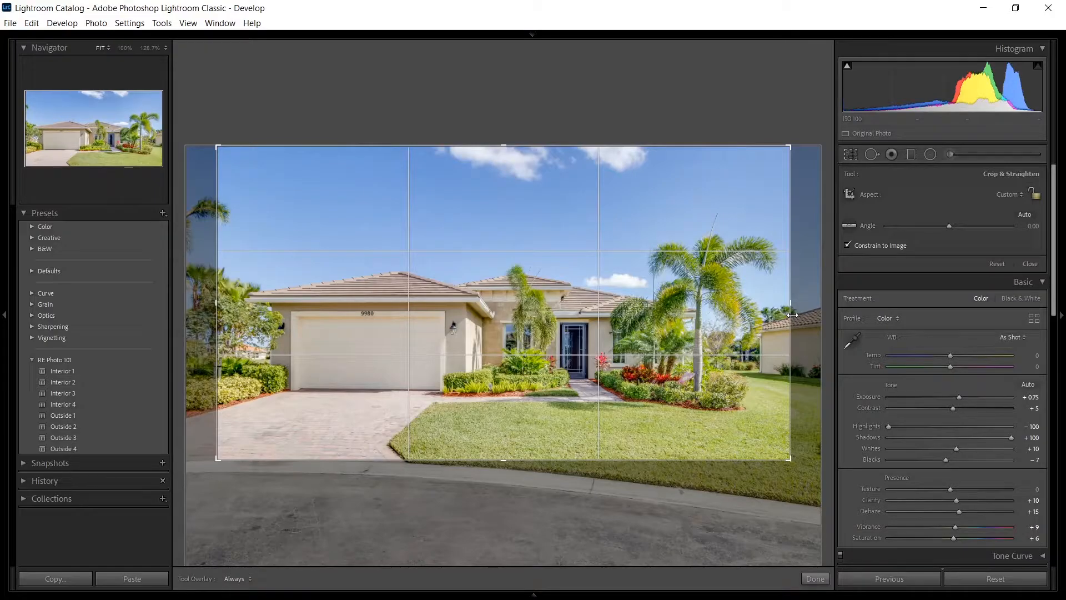
key("Return")
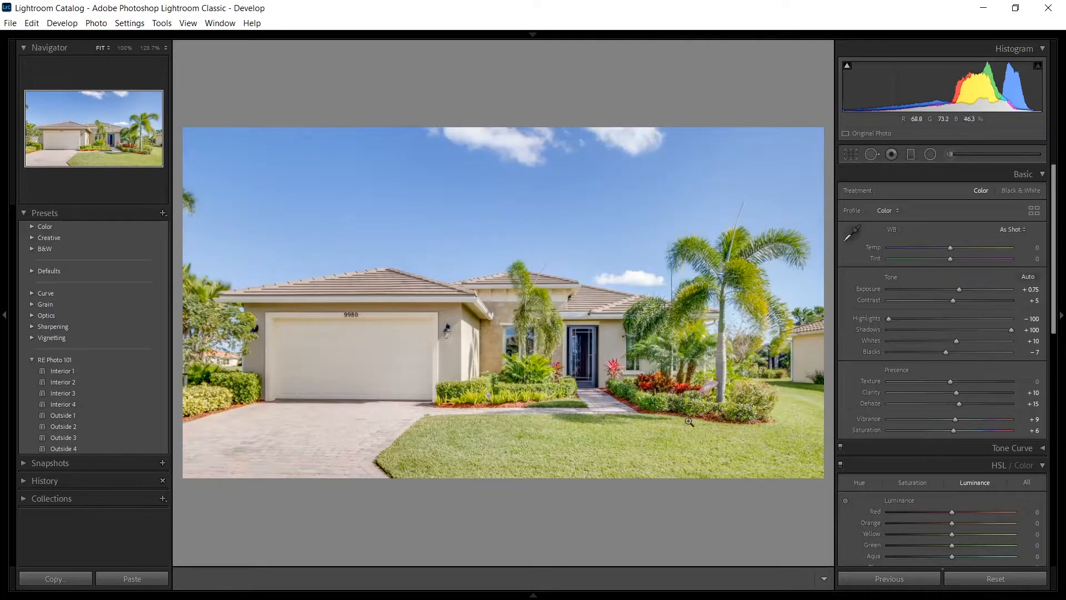
Step: Choose Canon as the lens make for the profile correction
scroll(860, 396, "down", 6)
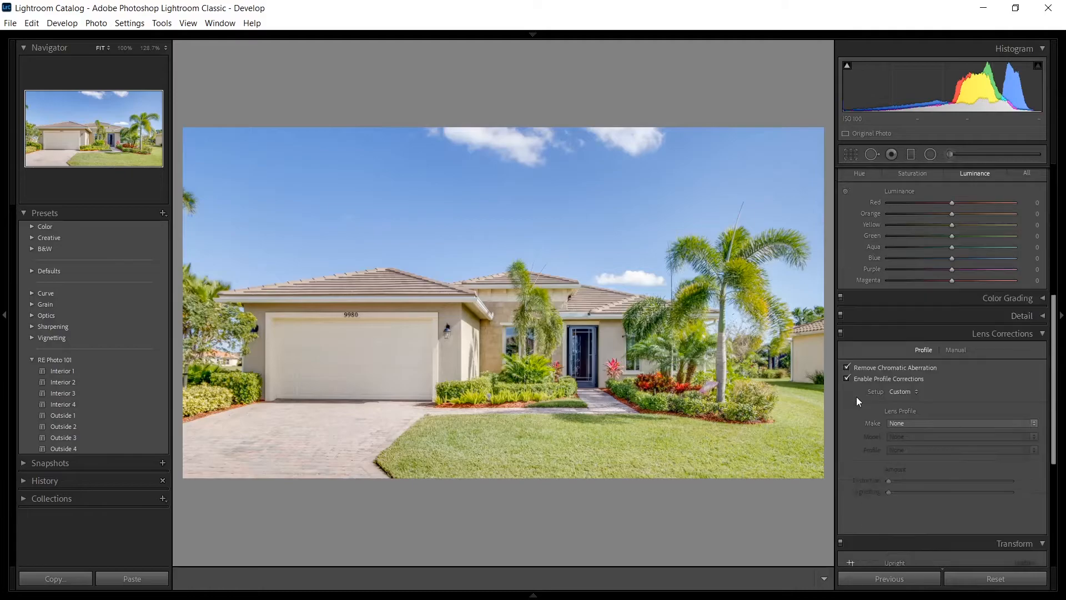
left_click(904, 421)
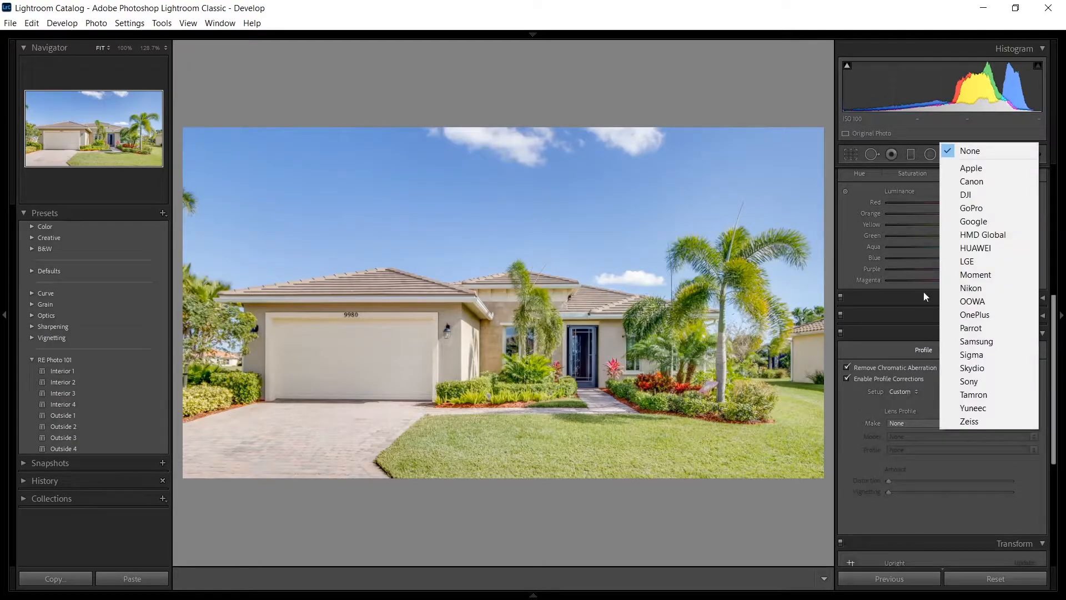
left_click(971, 186)
scroll(864, 335, "up", 6)
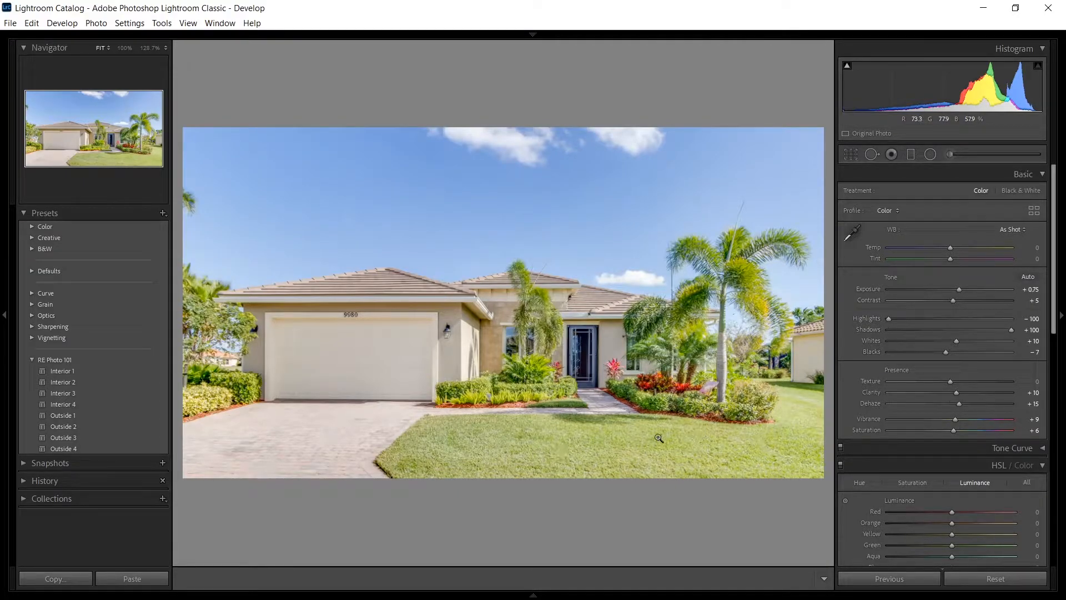
Step: Darken the lawn with a targeted luminance adjustment, bringing Yellow to -15 and Green to -17
scroll(847, 424, "down", 3)
left_click(845, 423)
left_click_drag(605, 439, 599, 445)
Step: Set the Yellow hue to +7, compare the photo with and without the HSL changes, and end targeted adjustment
left_click(859, 406)
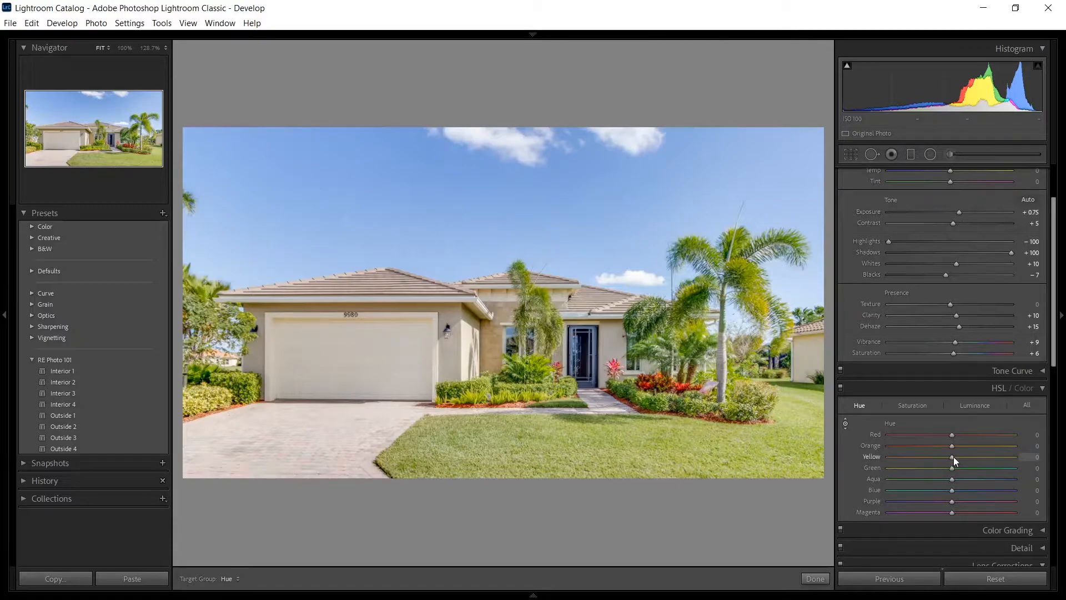
left_click_drag(954, 457, 956, 457)
left_click(840, 387)
left_click(841, 387)
left_click(844, 424)
Step: Clone out most of the garden flag beside the palm trunk with Spot Removal, using the shrubs beyond the trunk as source
left_click(706, 389)
left_click_drag(753, 407, 633, 363)
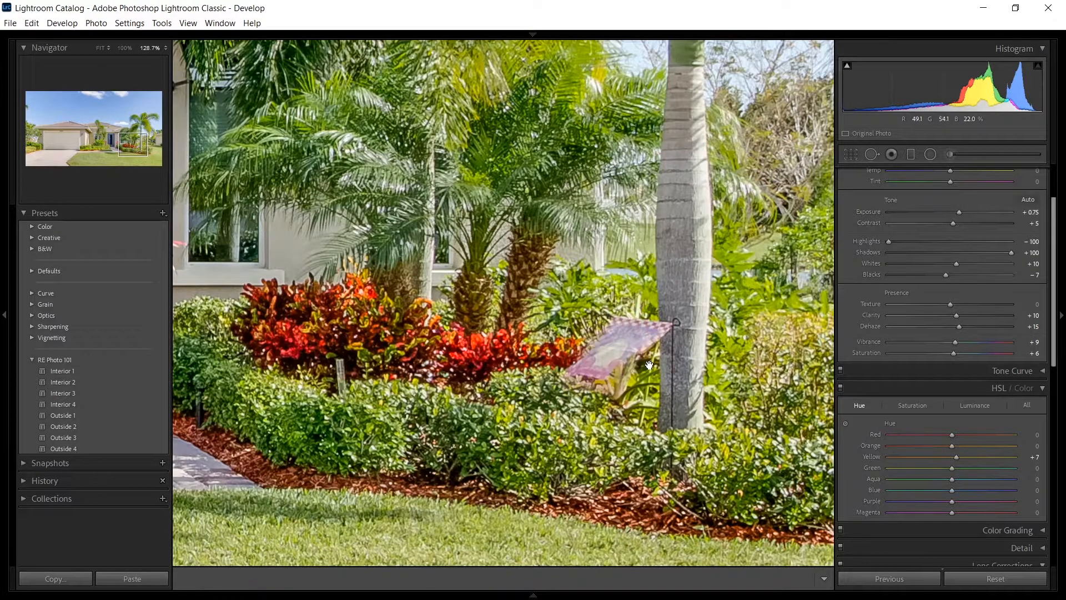
key("q")
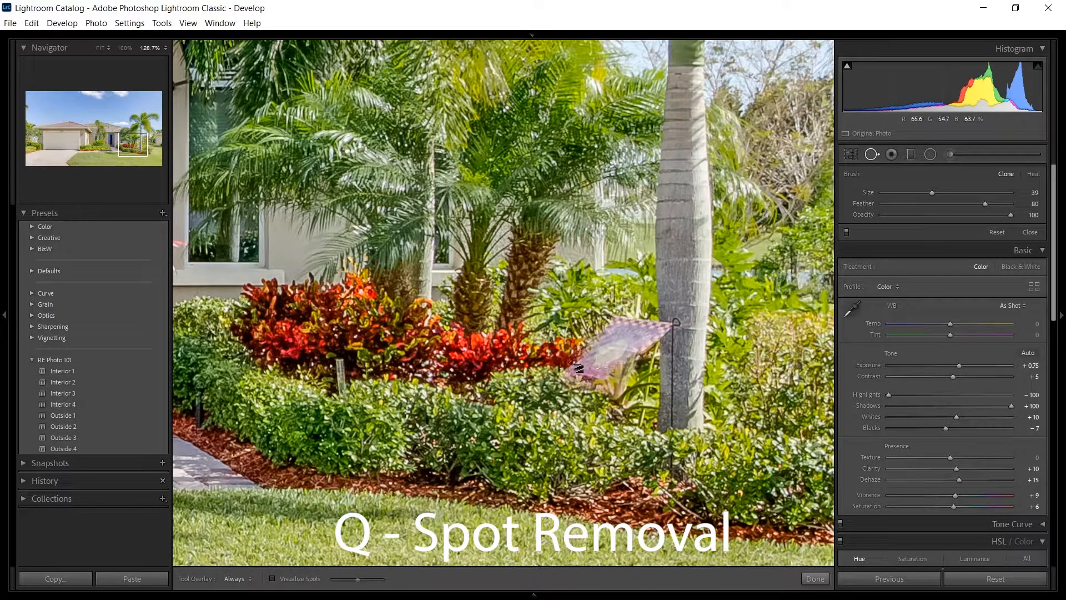
mouse_move(578, 371)
left_mouse_down()
mouse_move(616, 381)
mouse_move(589, 370)
mouse_move(594, 339)
mouse_move(596, 351)
mouse_move(630, 358)
mouse_move(613, 323)
mouse_move(633, 327)
left_mouse_up()
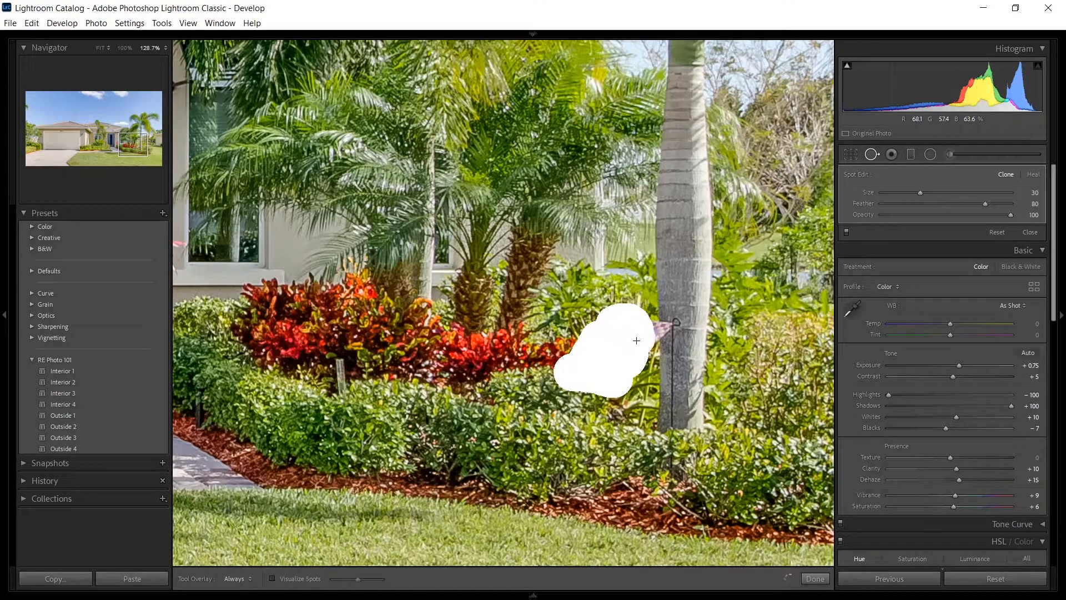
mouse_move(643, 331)
left_mouse_down()
mouse_move(766, 367)
mouse_move(793, 391)
left_mouse_up()
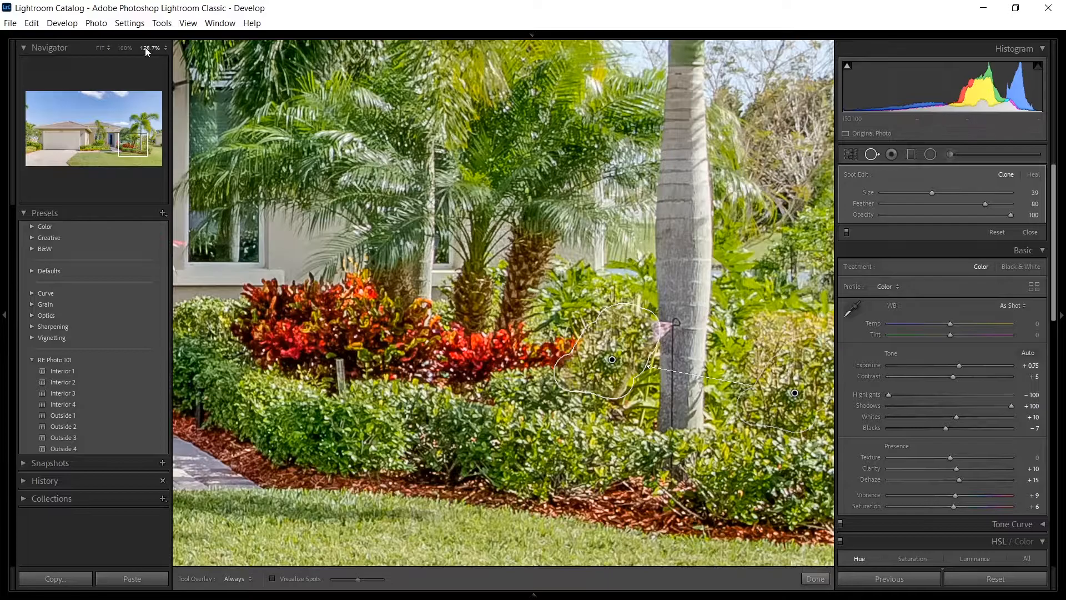
Step: At 200% zoom, clone out the flag's remaining corner and its pole along the palm trunk, and finish spot removal
left_click(166, 48)
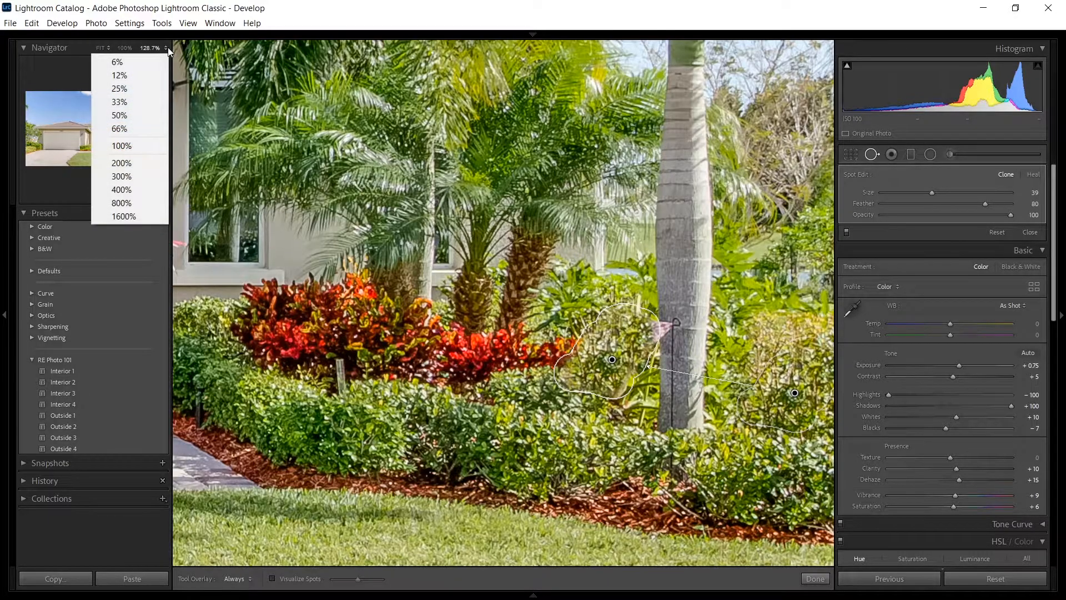
left_click(150, 161)
left_click(138, 144)
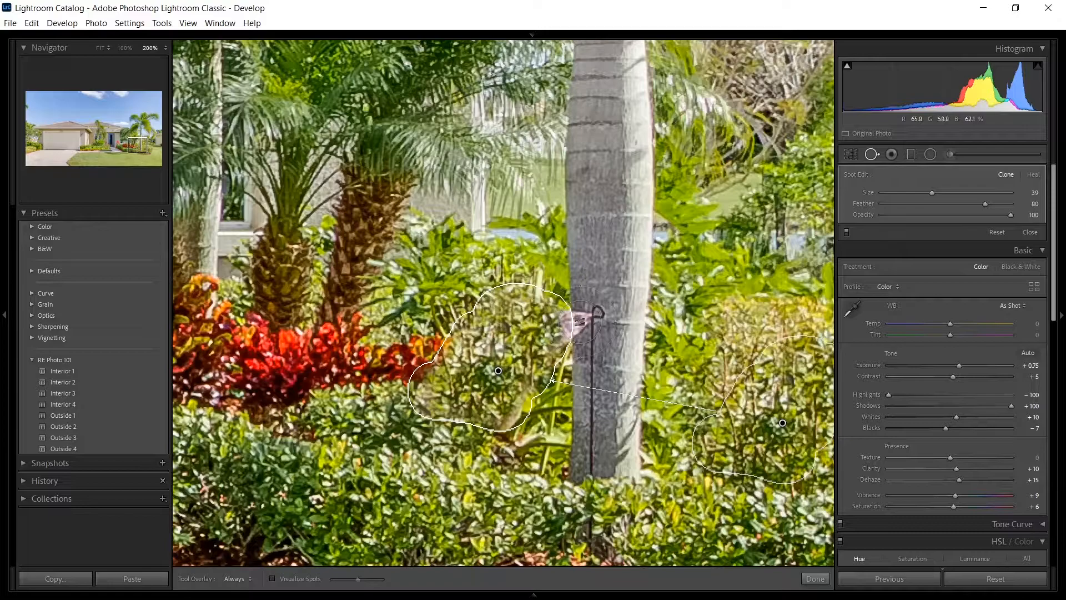
scroll(583, 325, "up", 2)
left_click(583, 325)
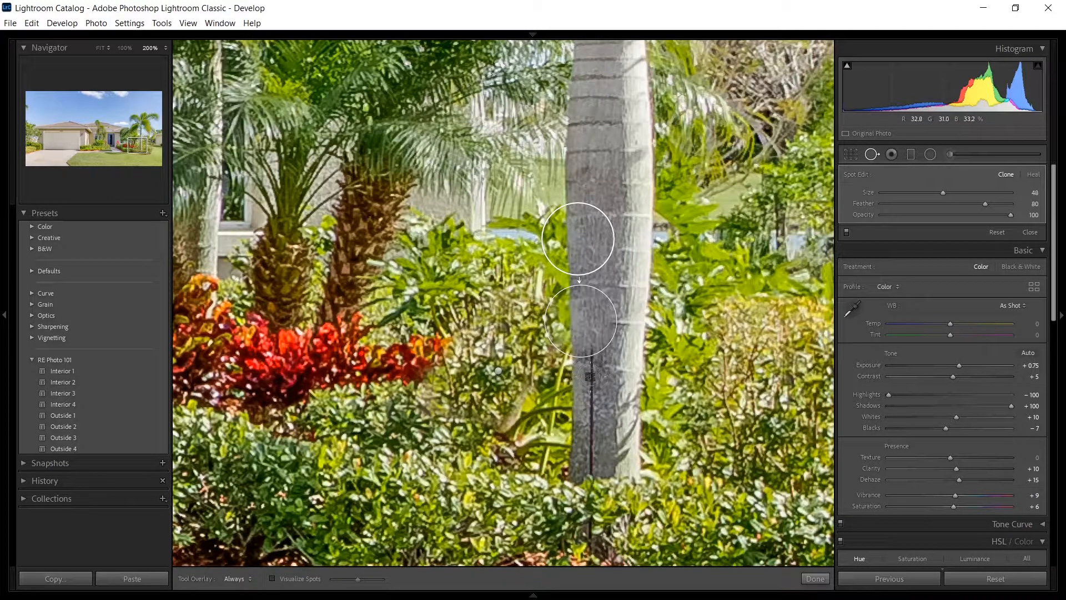
mouse_move(589, 371)
left_mouse_down()
mouse_move(590, 353)
mouse_move(592, 460)
left_mouse_up()
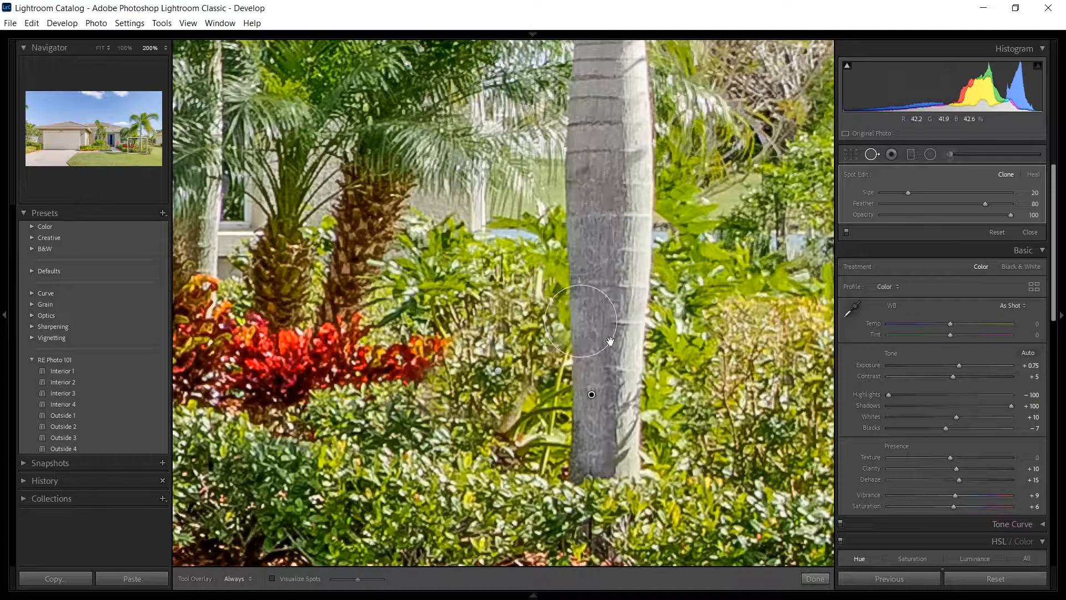
key("q")
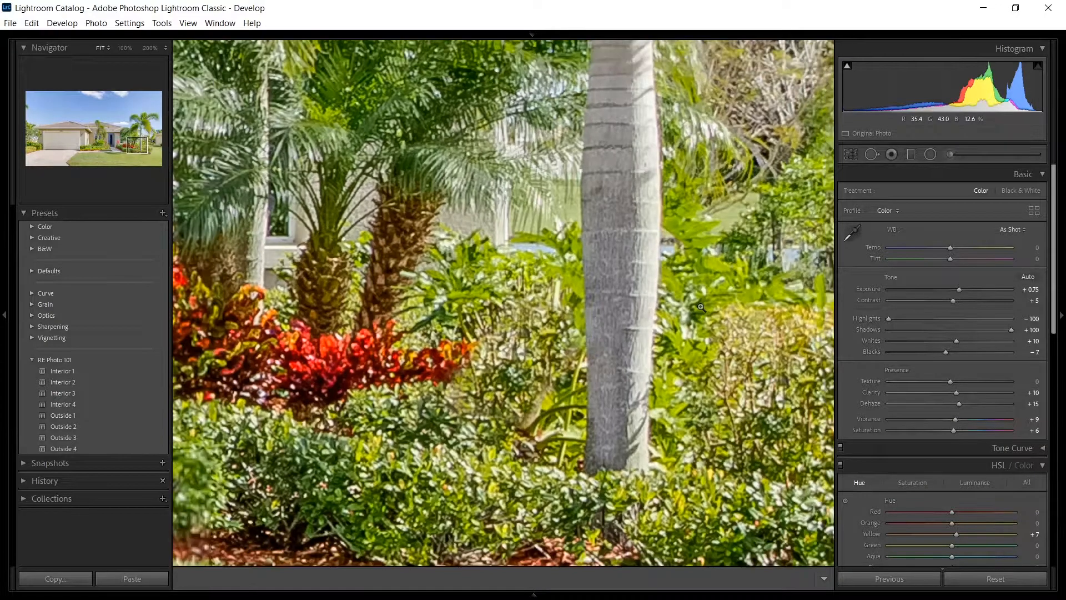
left_click(456, 417)
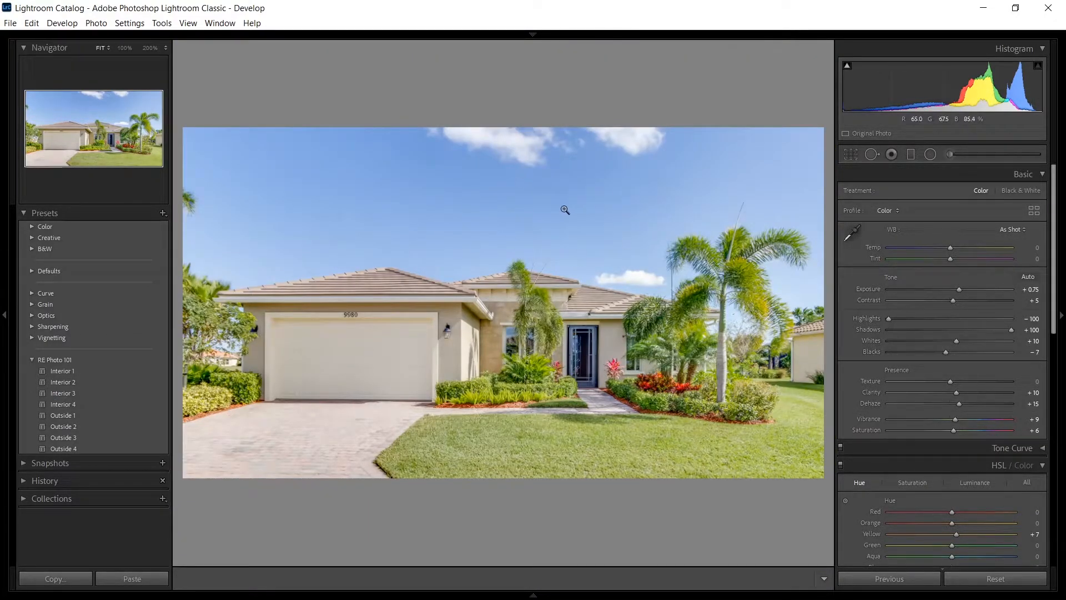
Step: Try raising the Blue saturation in HSL to deepen the sky, and reset it
scroll(889, 439, "down", 3)
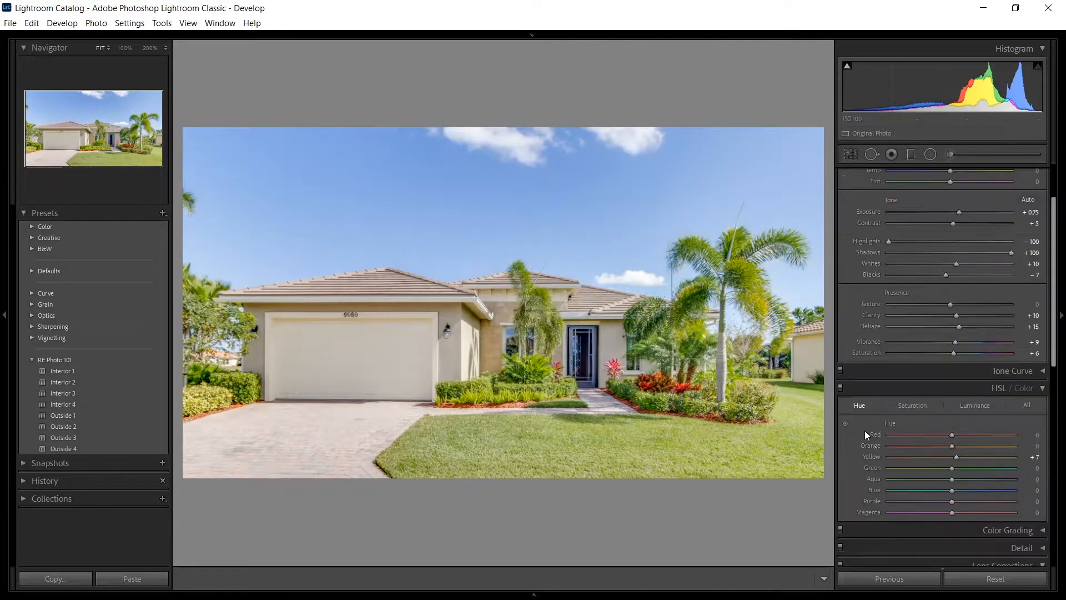
left_click(902, 403)
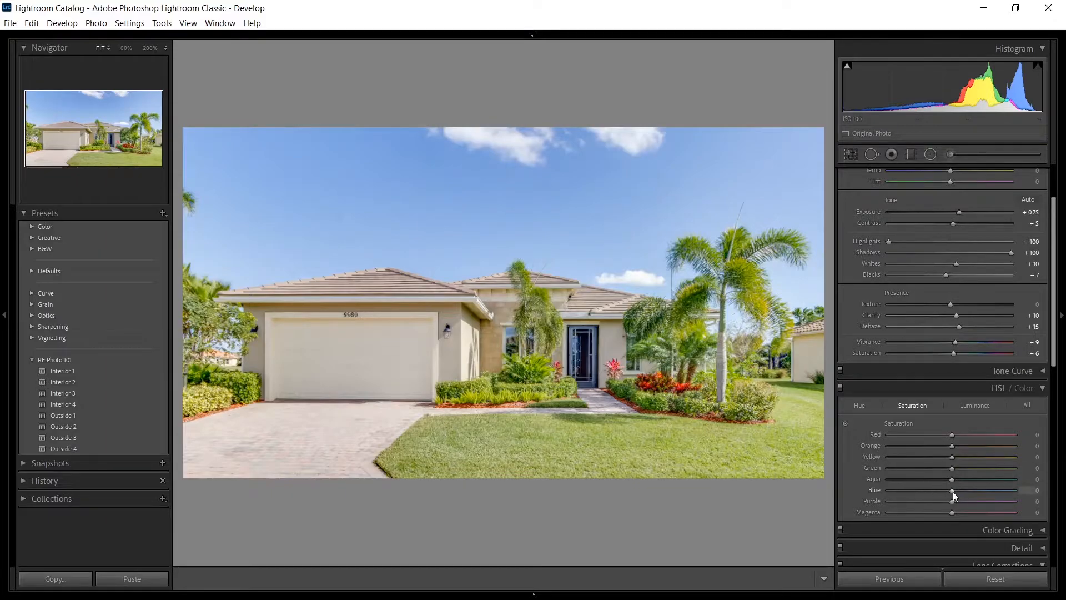
left_click_drag(952, 489, 968, 491)
double_click(881, 489)
Step: Try lowering the Blue luminance in HSL to -23, and reset it
left_click(971, 408)
left_click_drag(951, 492, 938, 492)
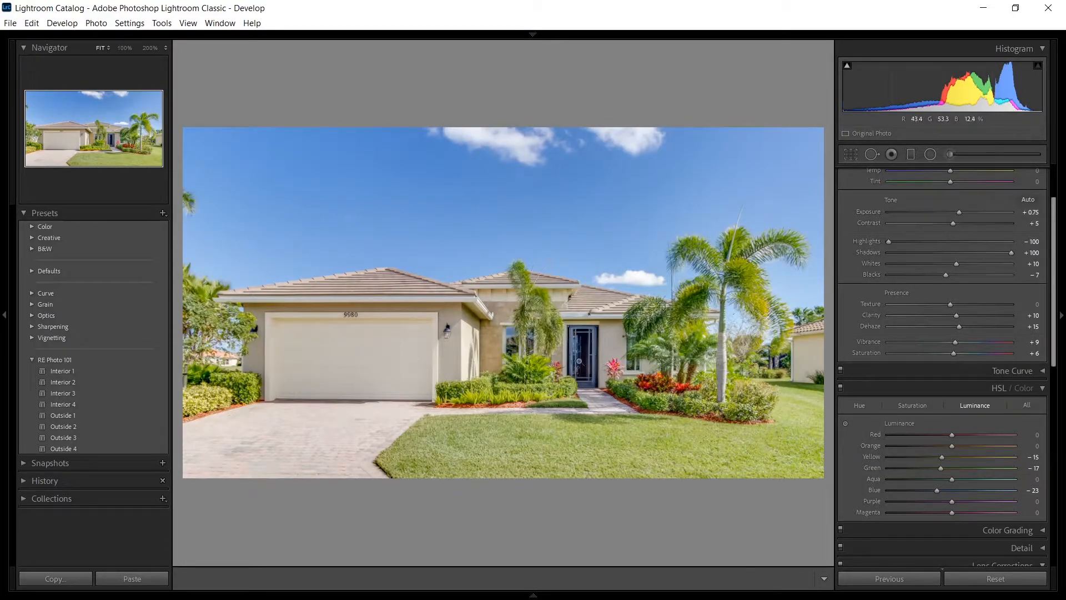
double_click(874, 490)
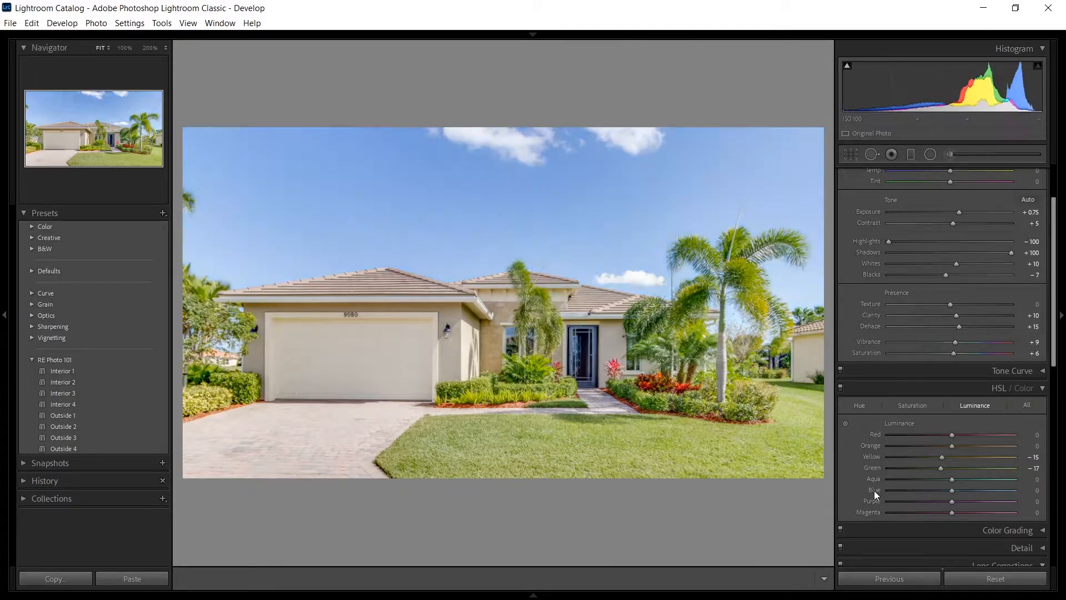
Step: Start an Adjustment Brush mask with a stroke across the upper sky and set its exposure to 1.38
key("k")
scroll(630, 221, "up", 3)
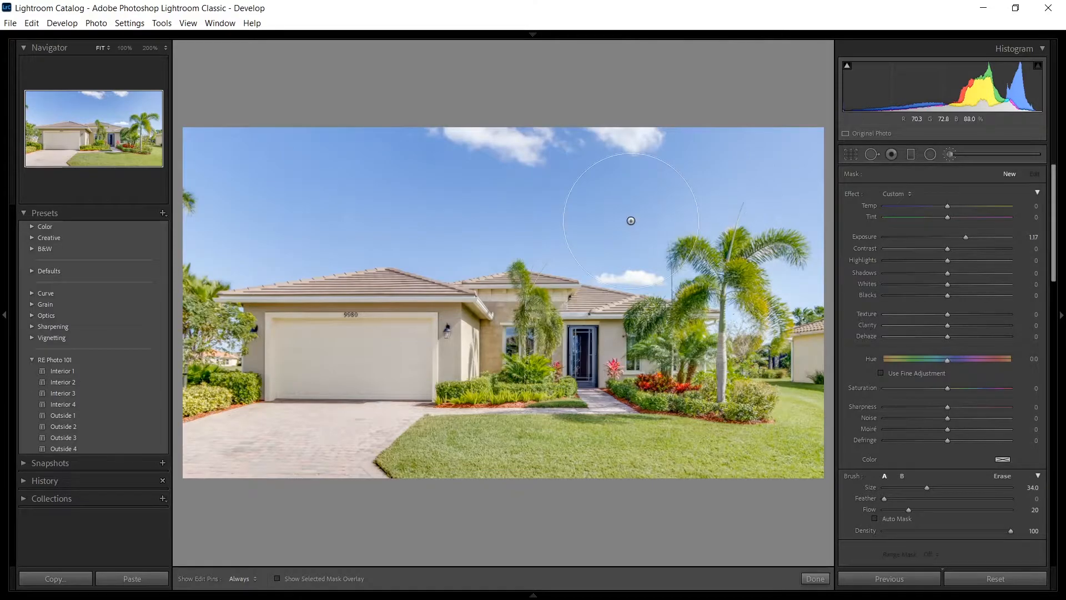
key("h")
left_click_drag(505, 170, 262, 155)
key("h")
left_click_drag(964, 235, 968, 235)
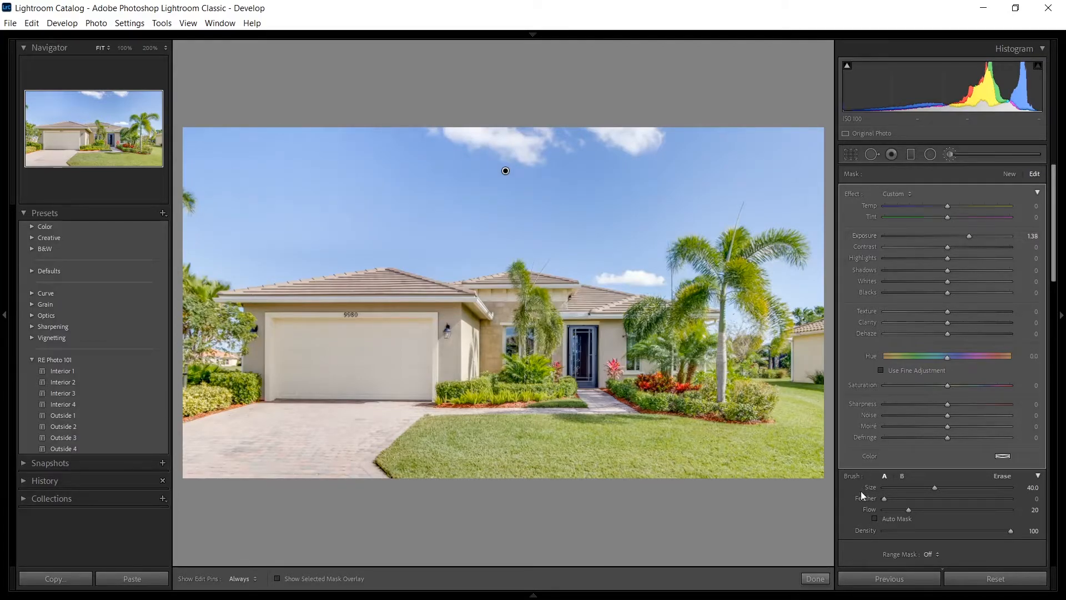
Step: Set the brush flow to 100 and paint the mask over the whole sky with the size 40 brush
double_click(874, 508)
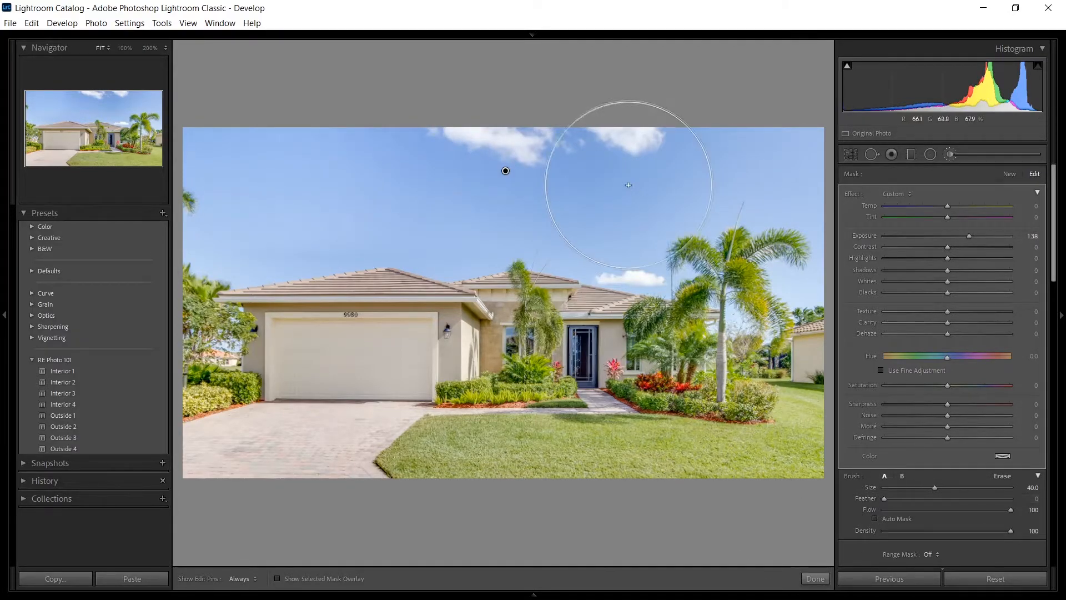
key("h")
mouse_move(416, 155)
left_mouse_down()
mouse_move(207, 145)
mouse_move(741, 155)
mouse_move(776, 163)
mouse_move(794, 245)
mouse_move(704, 244)
mouse_move(602, 208)
mouse_move(532, 201)
mouse_move(205, 200)
mouse_move(263, 211)
left_mouse_up()
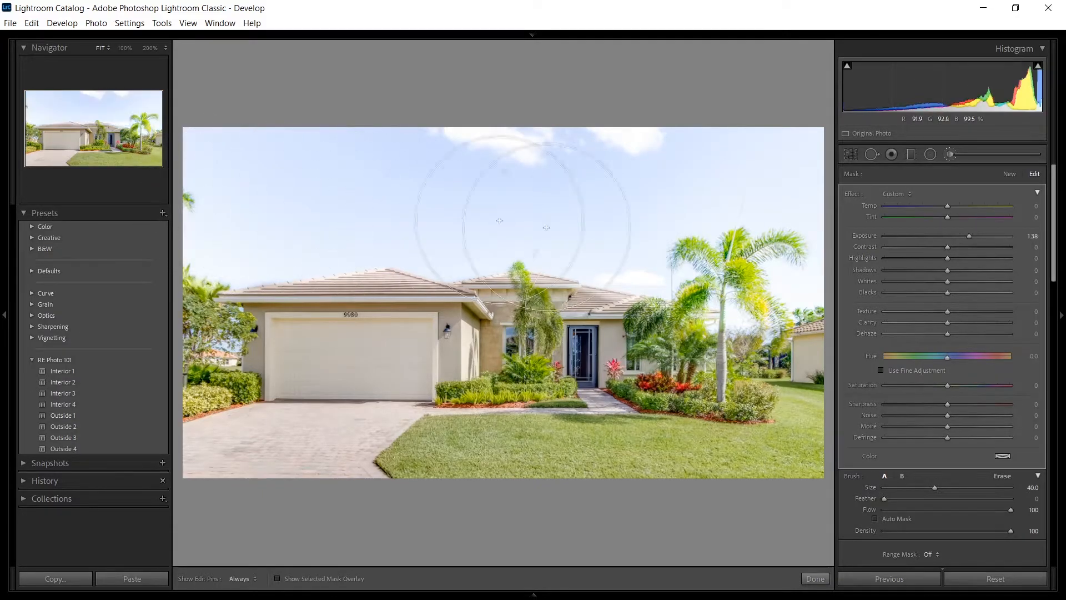
Step: Restrict the sky mask with a Color range mask sampled from an area of blue sky
scroll(954, 422, "down", 2)
left_click(939, 456)
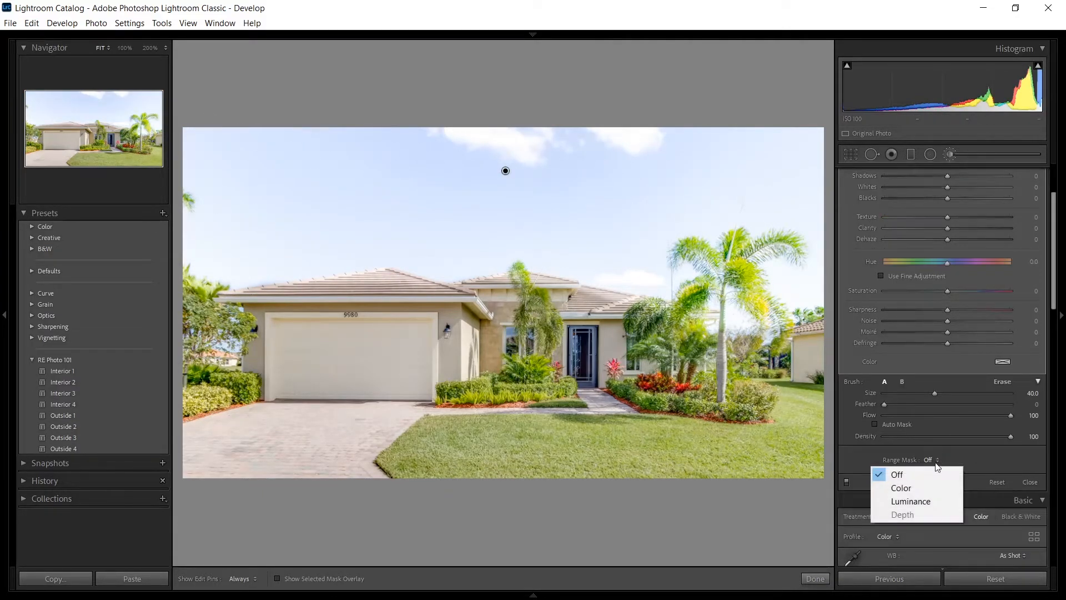
left_click(925, 484)
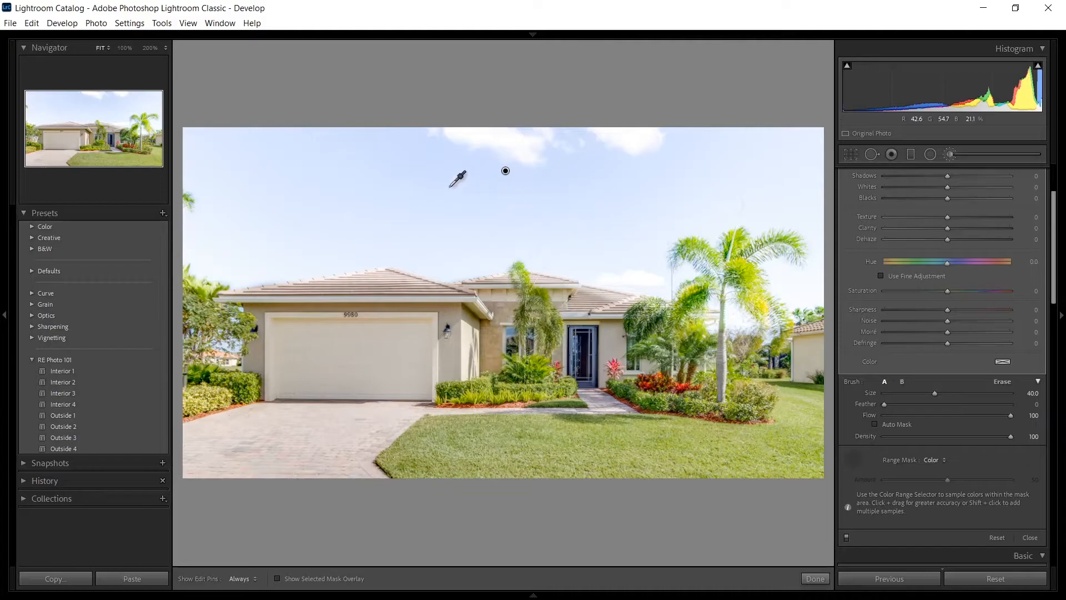
left_click_drag(331, 168, 398, 204)
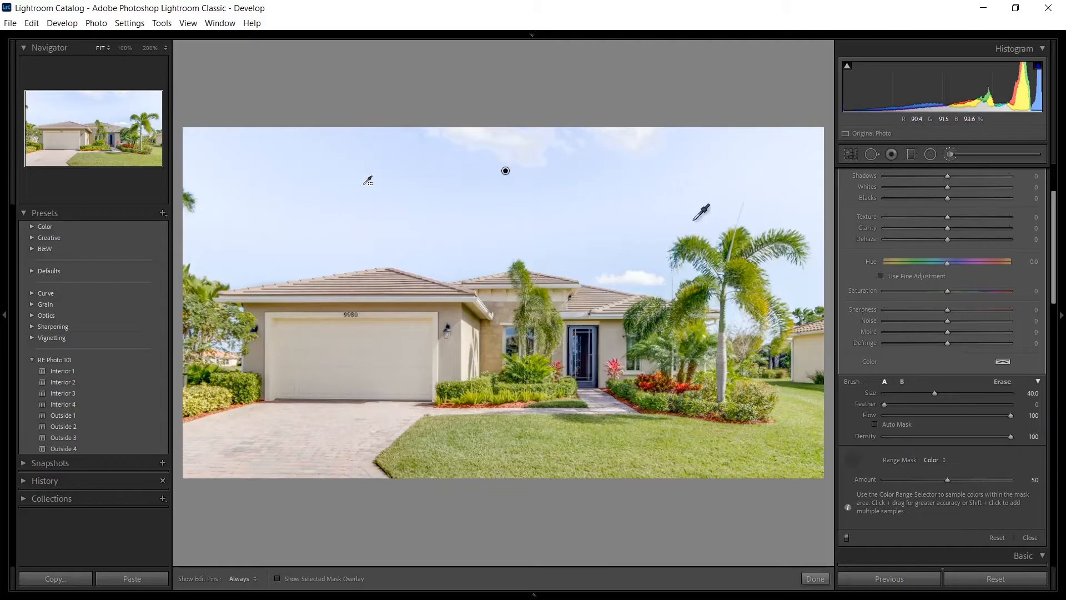
Step: Reset the sky mask's exposure and moderately raise its saturation
scroll(893, 282, "up", 3)
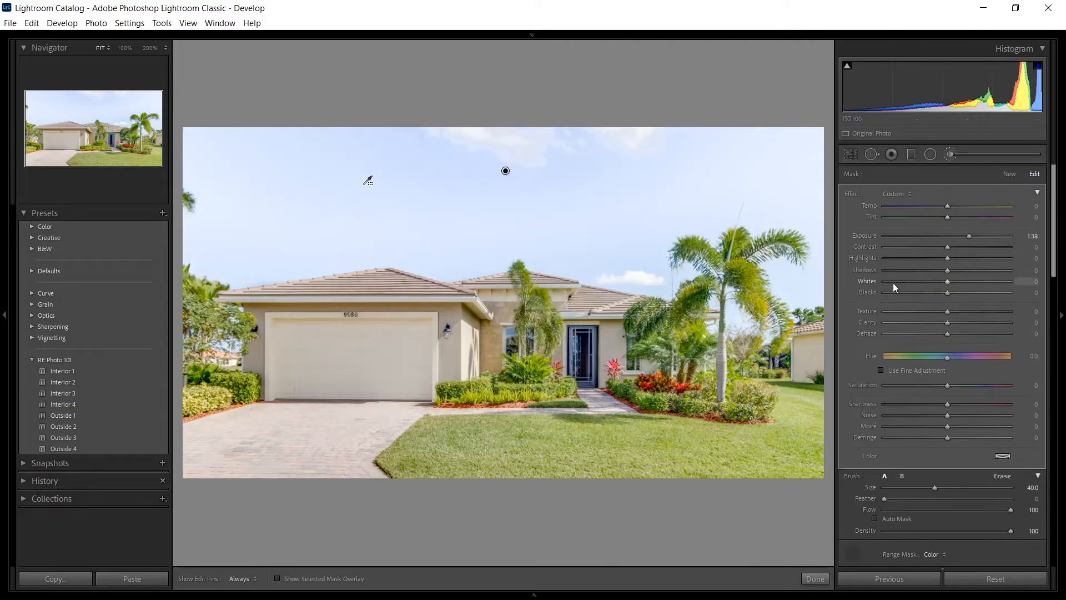
double_click(863, 236)
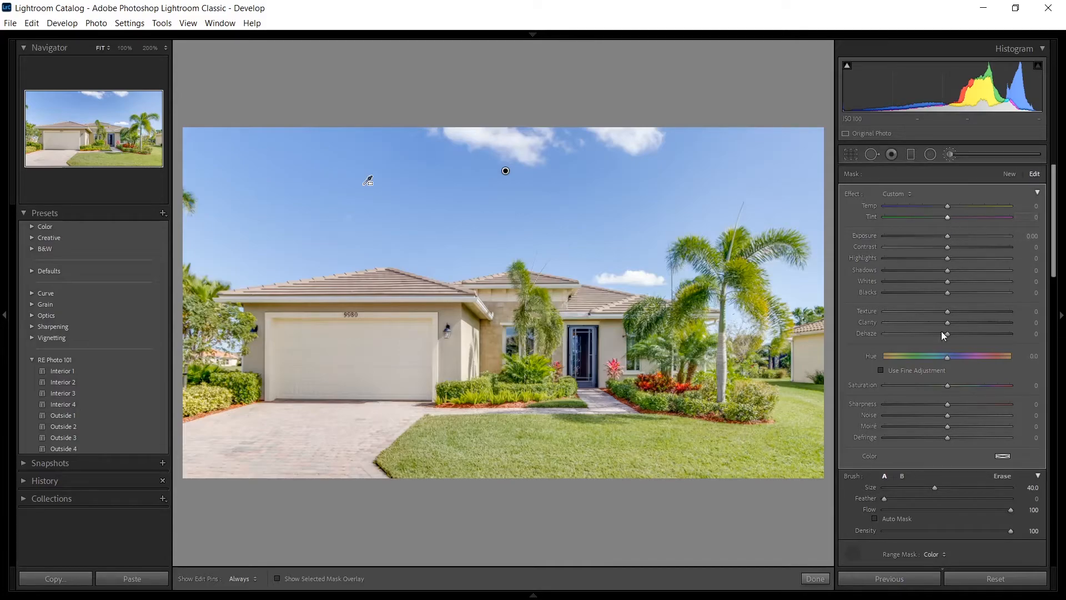
left_click_drag(947, 386, 975, 389)
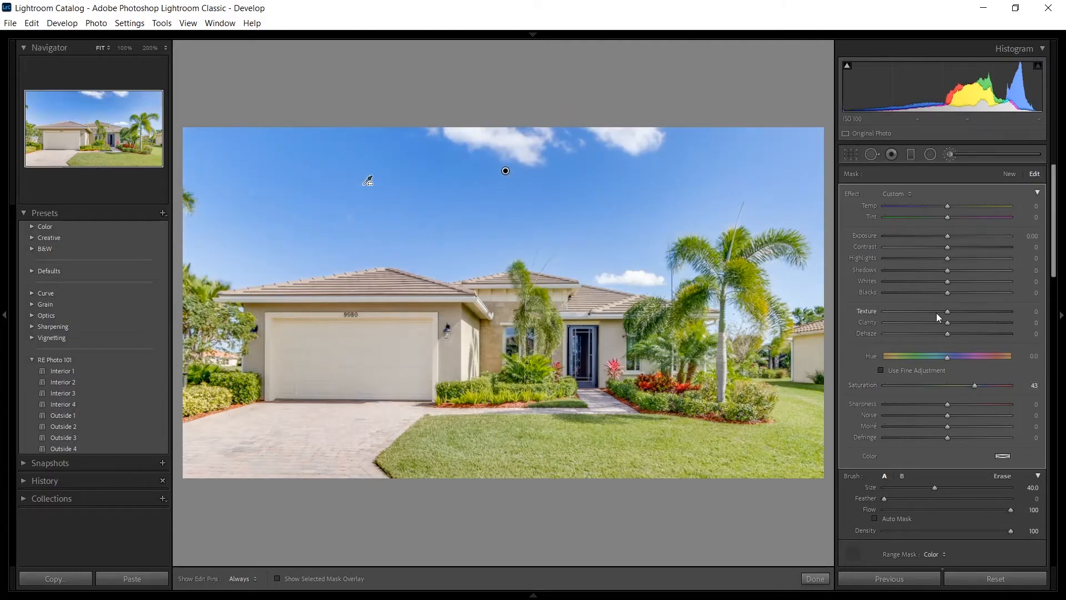
double_click(866, 387)
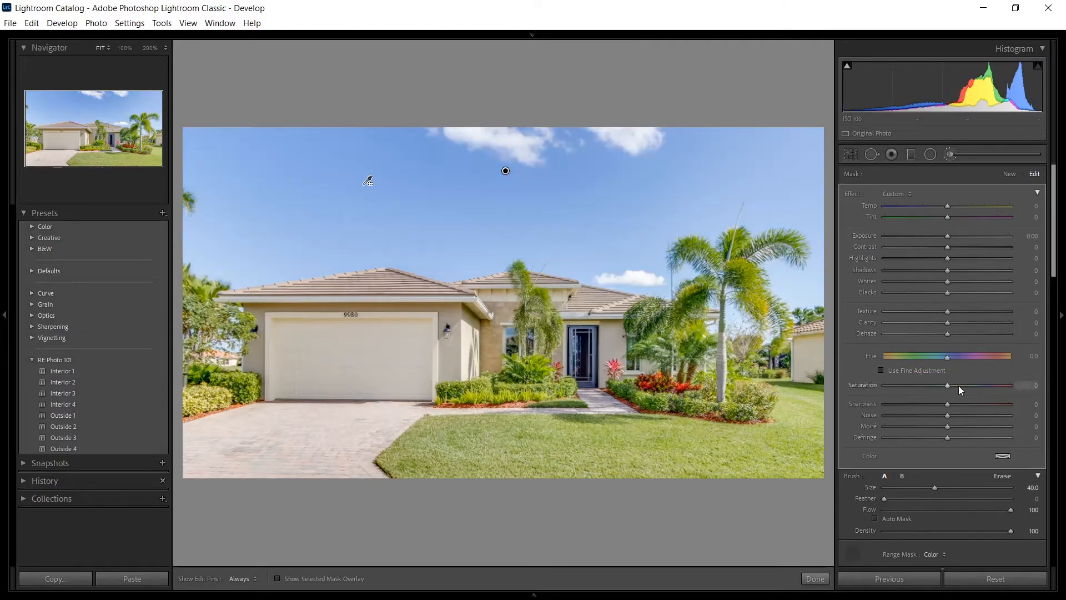
left_click_drag(948, 385, 960, 384)
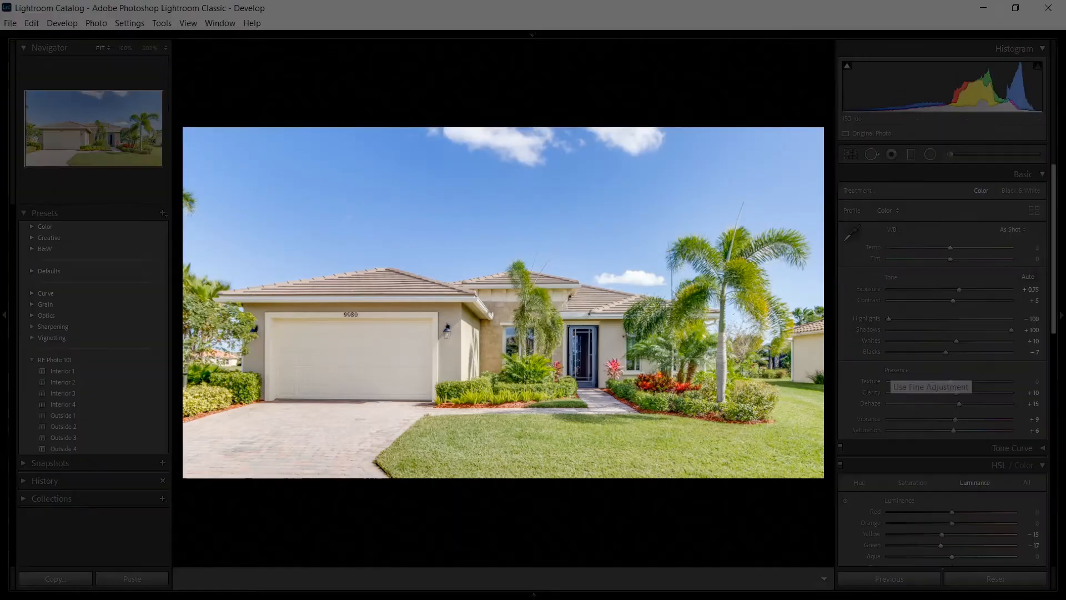
Step: Review the photo with the lights out, and compare it enlarged in a side-by-side before/after view
key("l")
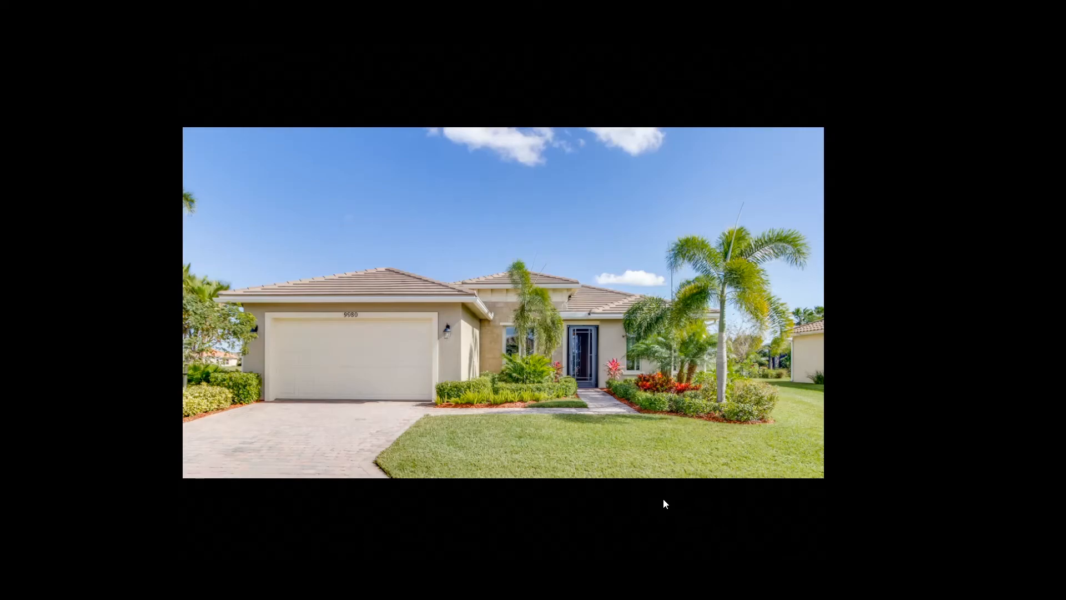
key("l")
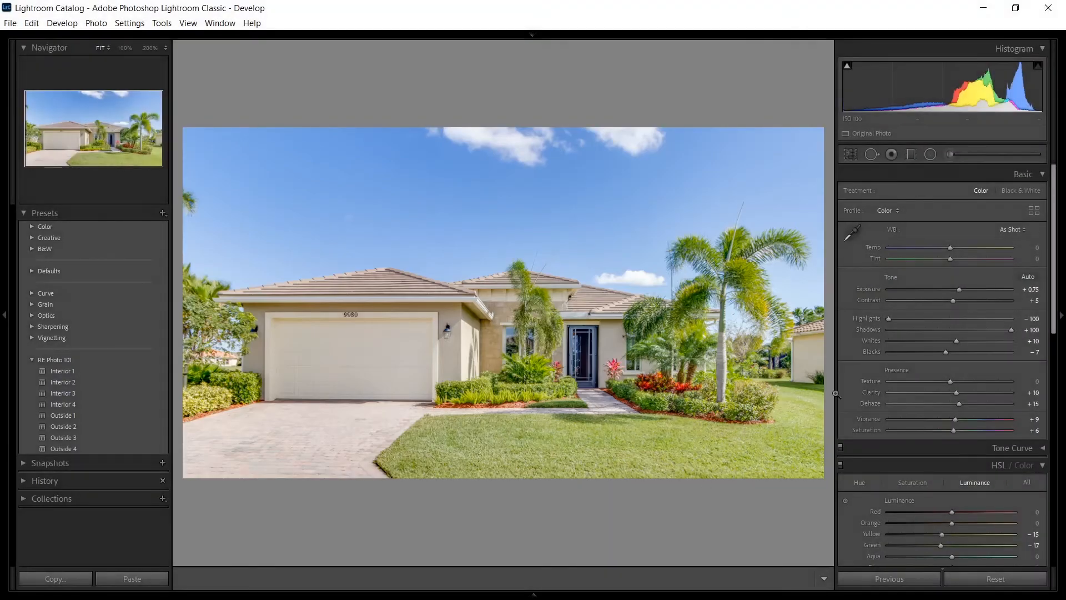
left_click(1061, 331)
left_click(4, 319)
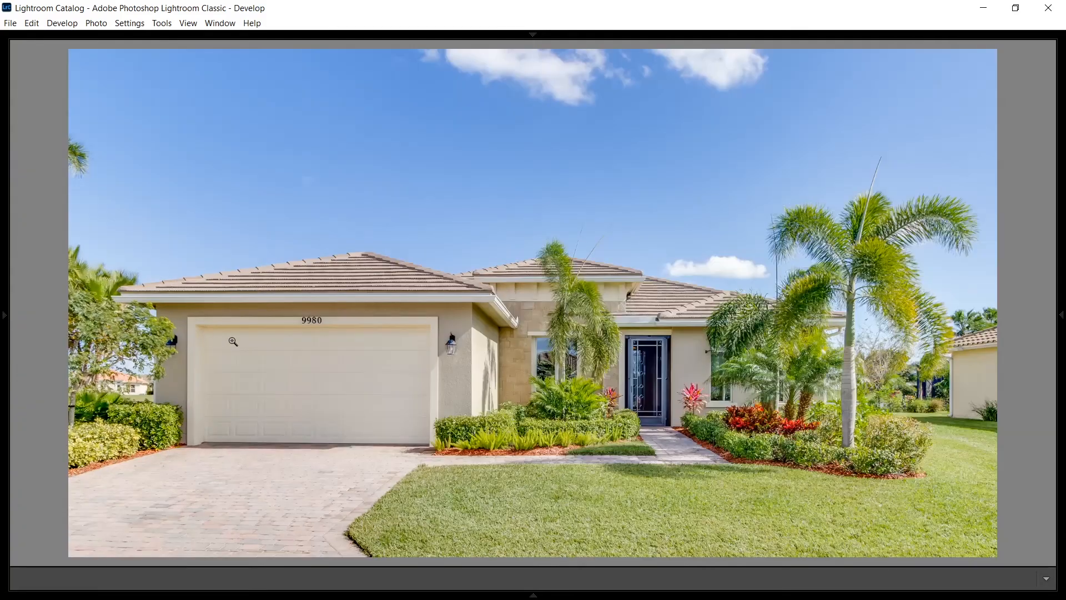
key("y")
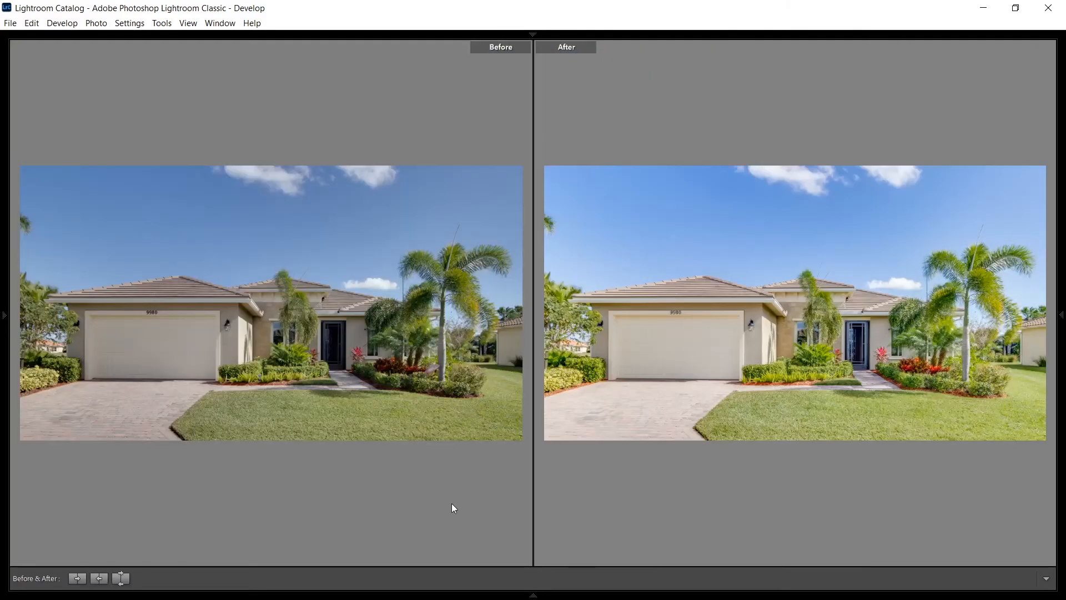